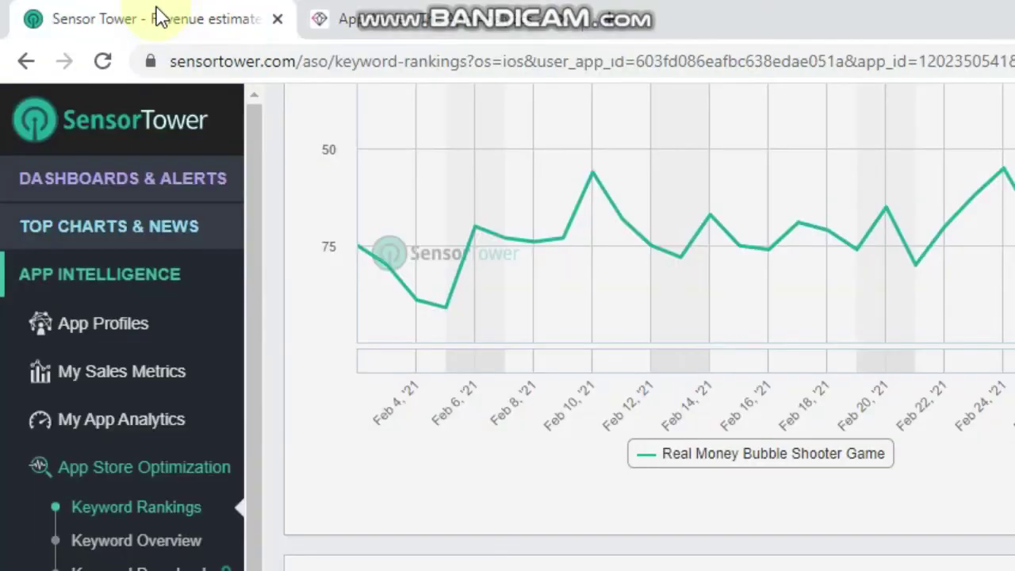
- Scroll down Keyword Rankings and open the Add Keyword dialog for a new tracked keyword
{"action": "mouse_move", "coordinate": [781, 214]}
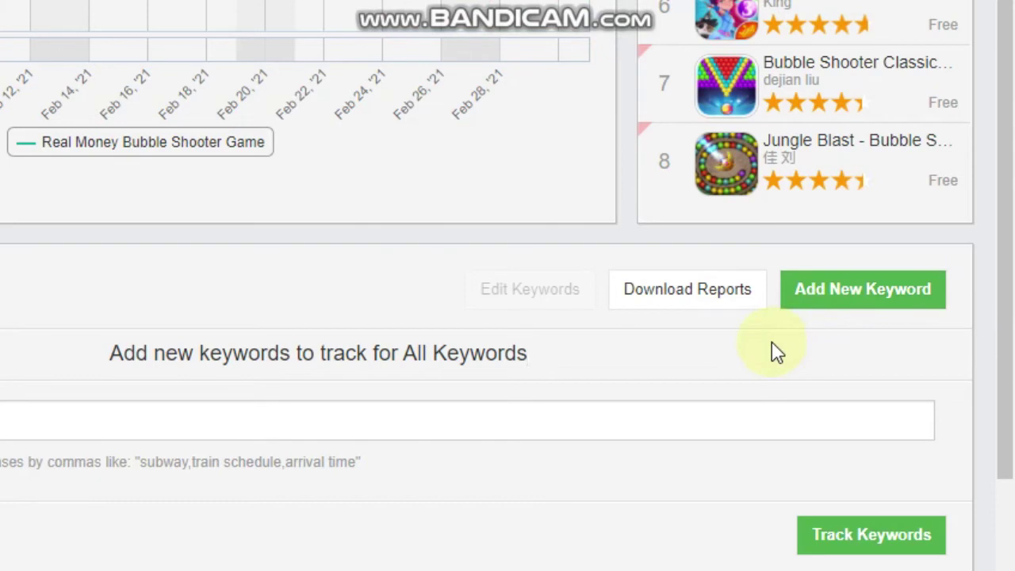
{"action": "left_click", "coordinate": [862, 300]}
- Track the keyword 'bubble shooter' and open the Bubble Shooter - Addictive! overview
{"action": "scroll", "coordinate": [309, 142], "scroll_direction": "up", "scroll_amount": 2}
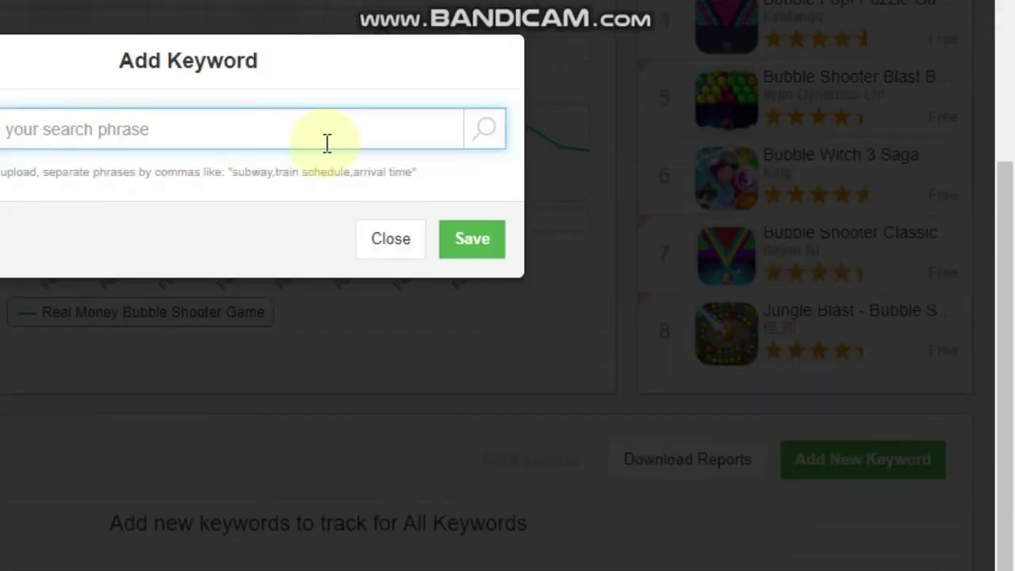
{"action": "scroll", "coordinate": [327, 143], "scroll_direction": "up", "scroll_amount": 2}
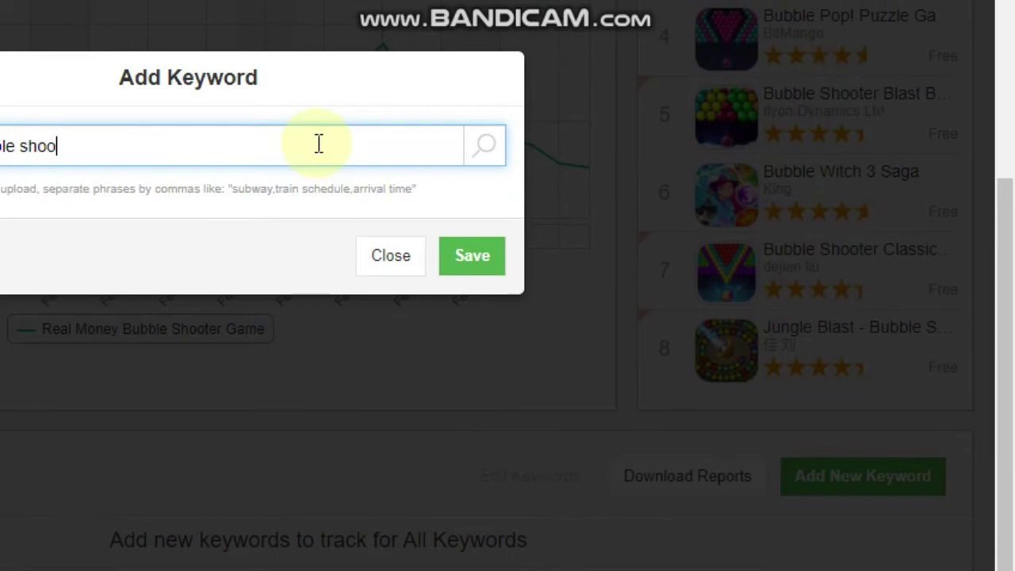
{"action": "left_click", "coordinate": [465, 264]}
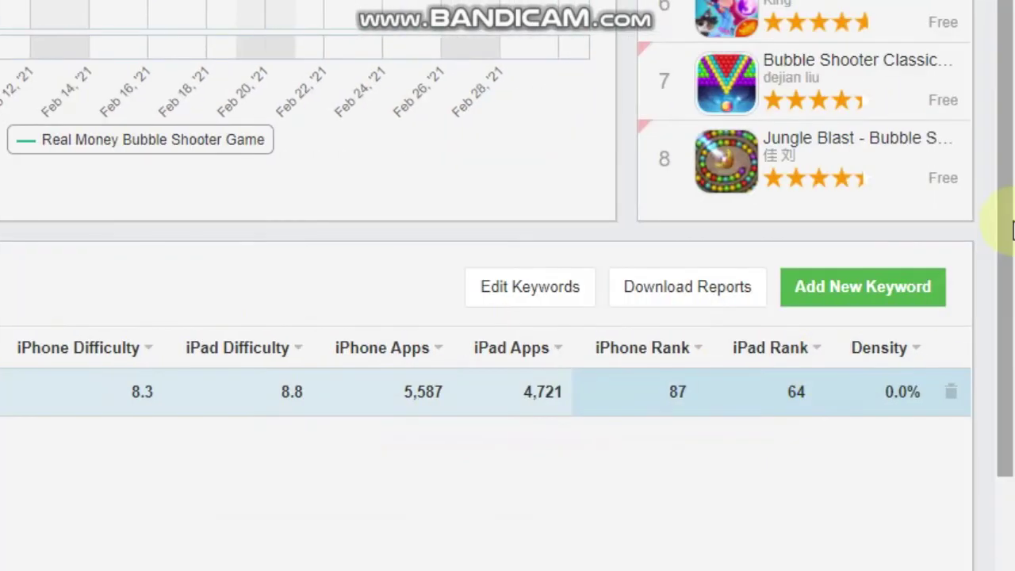
{"action": "scroll", "coordinate": [1005, 168], "scroll_direction": "up", "scroll_amount": 3}
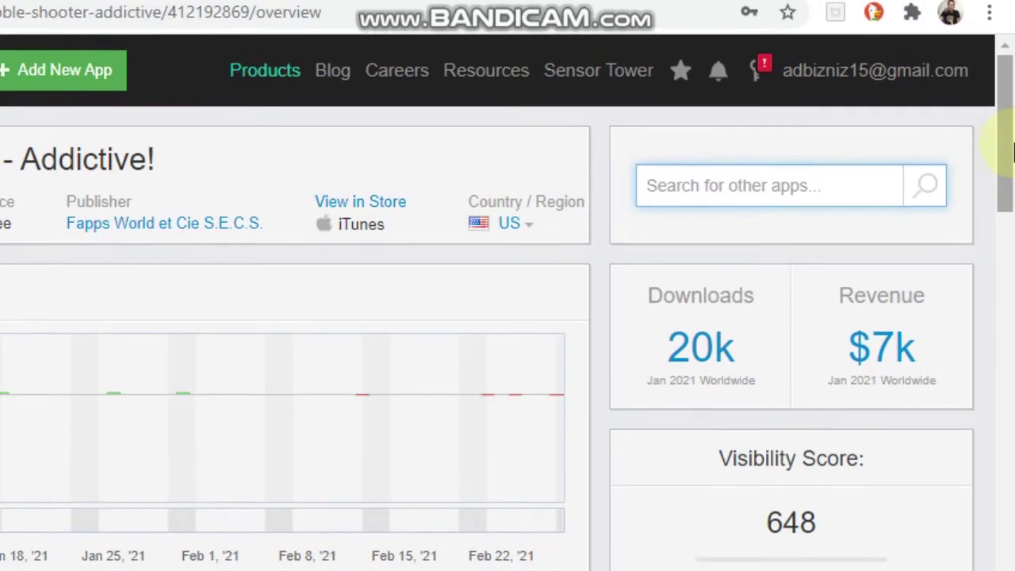
{"action": "left_click_drag", "start_coordinate": [1010, 154], "coordinate": [1012, 211]}
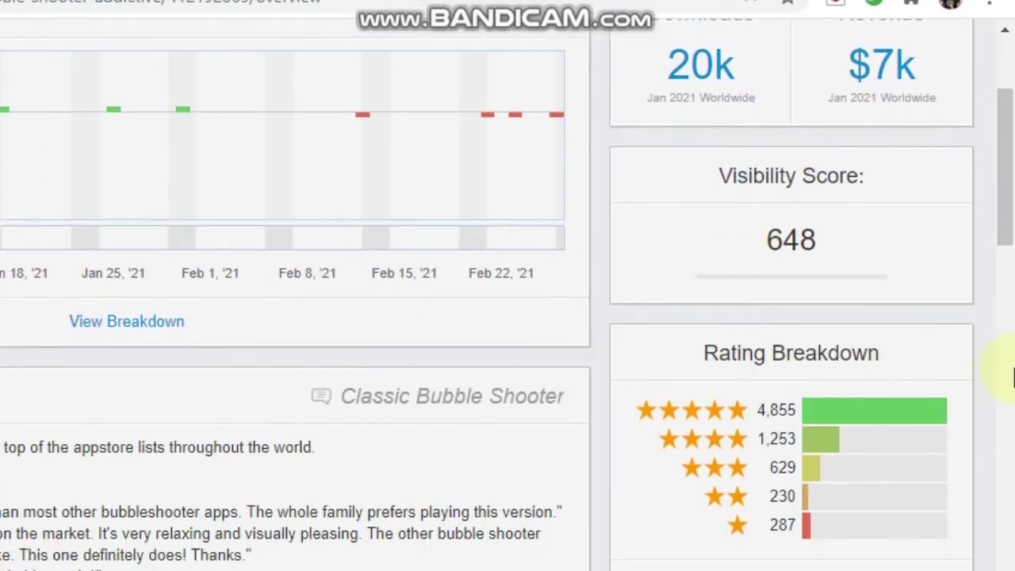
- Check Addictive!'s Visibility Score info, then return to the bubble shooter Keyword Rankings tab
{"action": "mouse_move", "coordinate": [783, 173]}
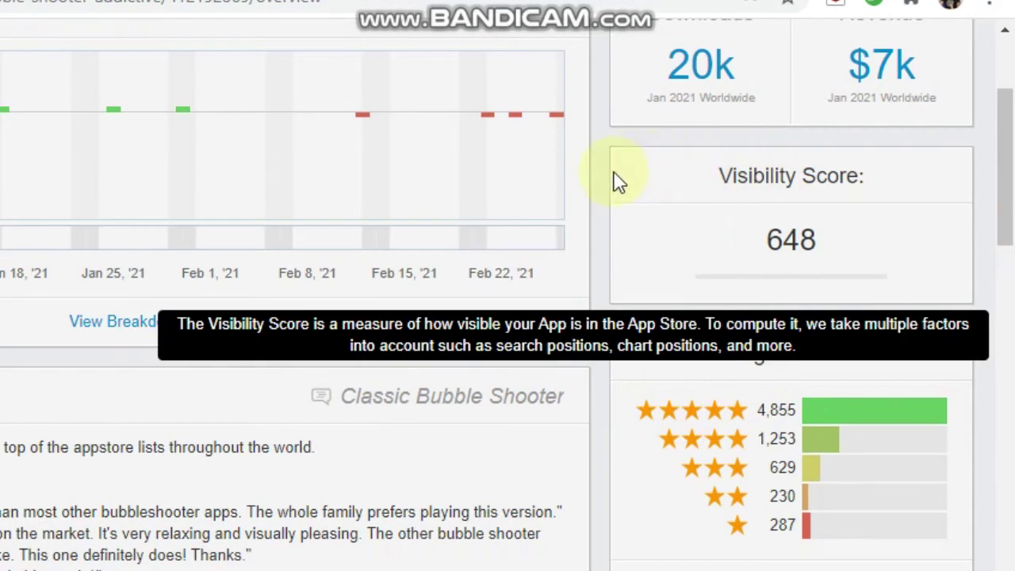
{"action": "mouse_move", "coordinate": [954, 224]}
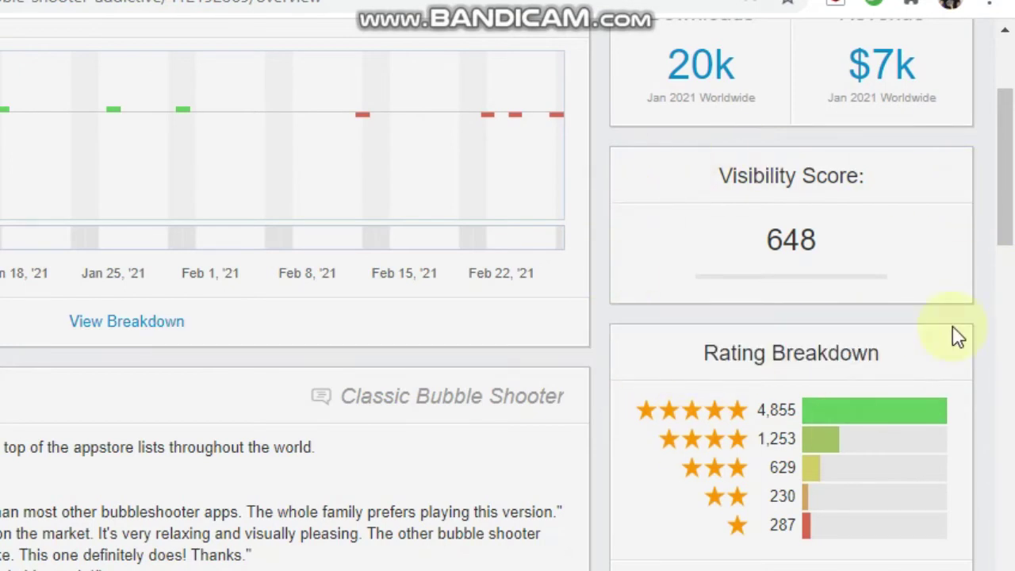
{"action": "scroll", "coordinate": [662, 407], "scroll_direction": "down", "scroll_amount": 1}
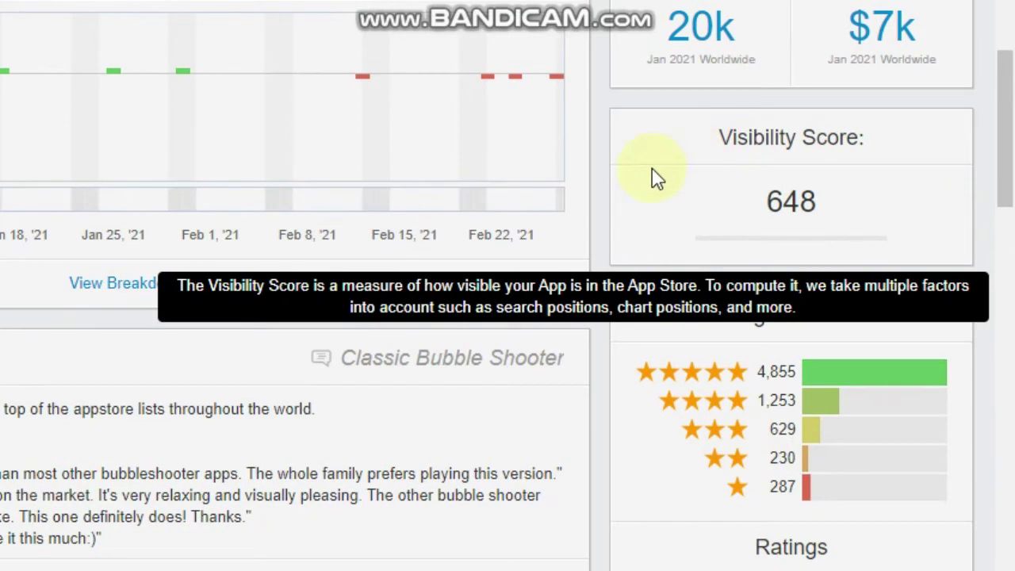
{"action": "scroll", "coordinate": [840, 153], "scroll_direction": "down", "scroll_amount": 1}
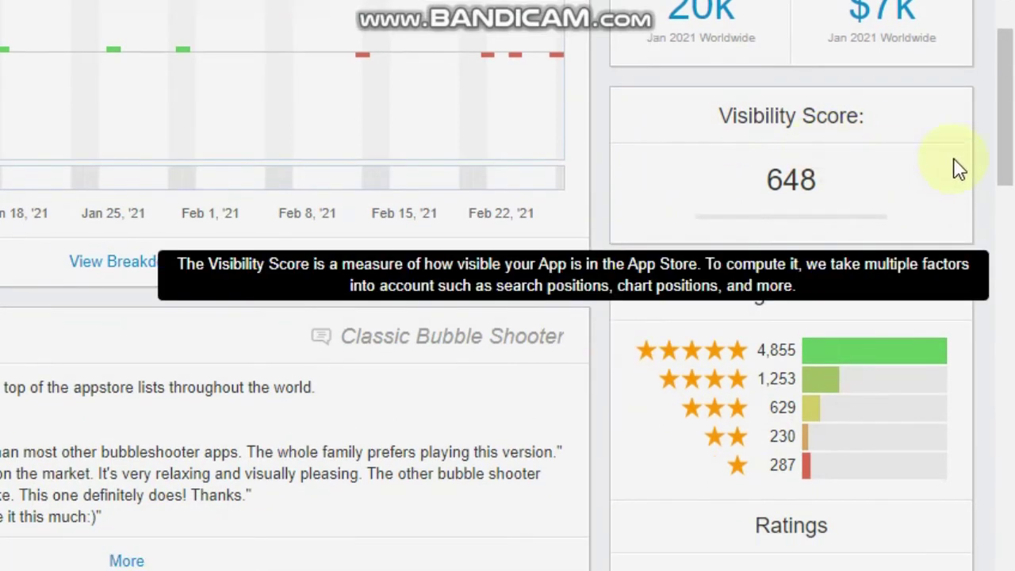
{"action": "left_click_drag", "start_coordinate": [997, 169], "coordinate": [1008, 150]}
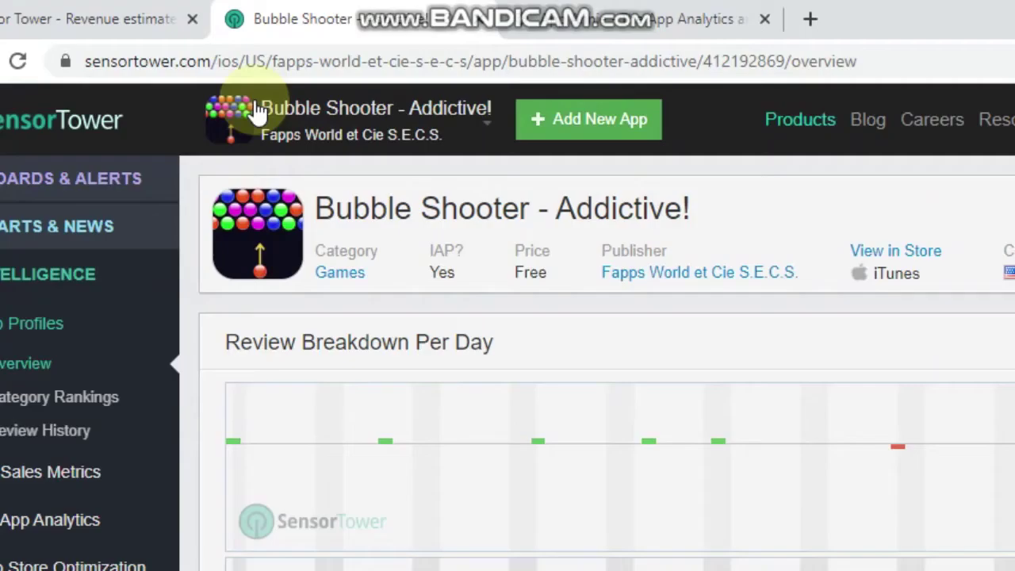
{"action": "left_click", "coordinate": [163, 18]}
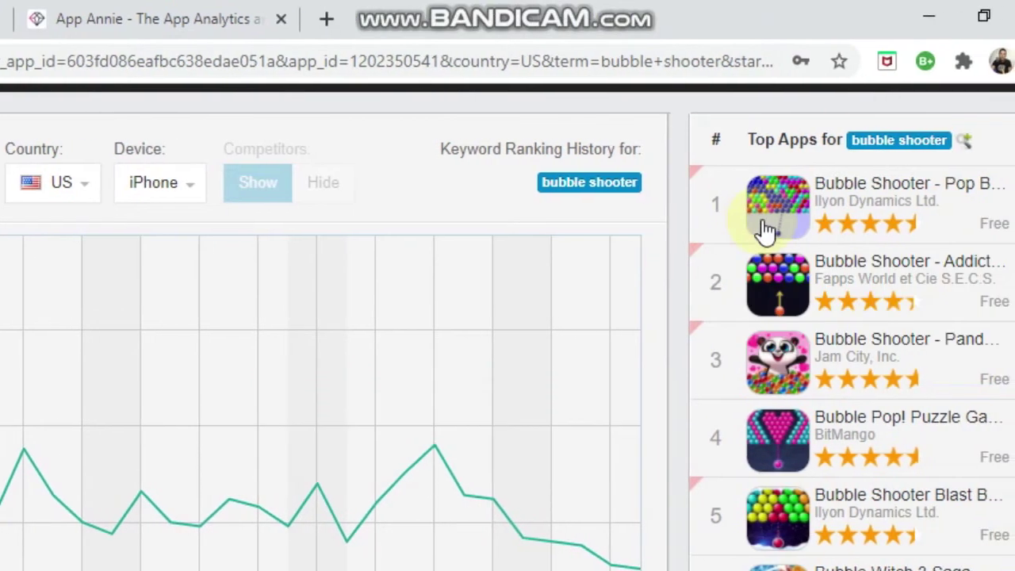
- Review top-ranked Bubble Shooter - Pop Bubbles (300k downloads, $900k revenue), then return to Addictive!
{"action": "left_click", "coordinate": [762, 219]}
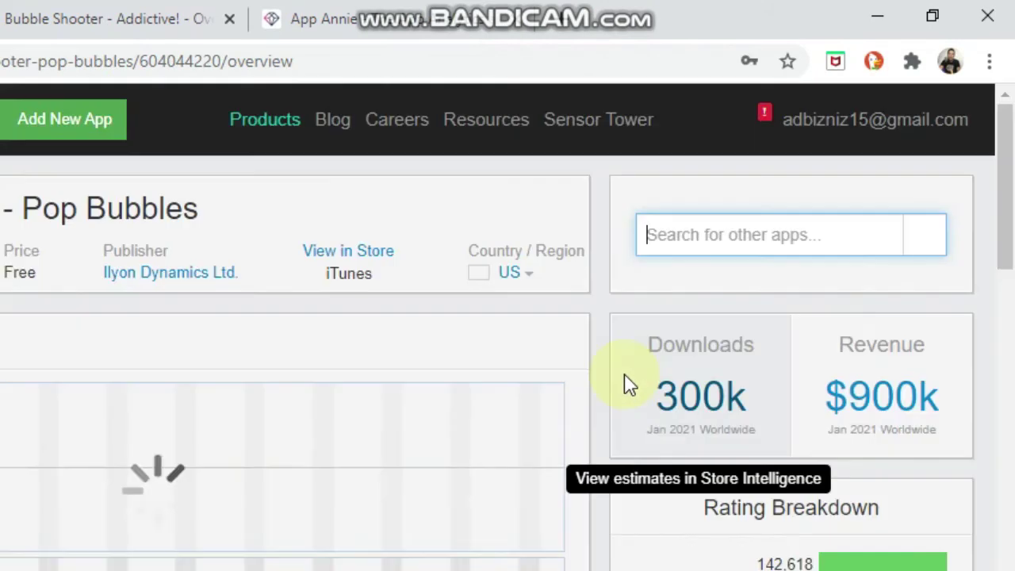
{"action": "left_click_drag", "start_coordinate": [1011, 190], "coordinate": [1012, 226]}
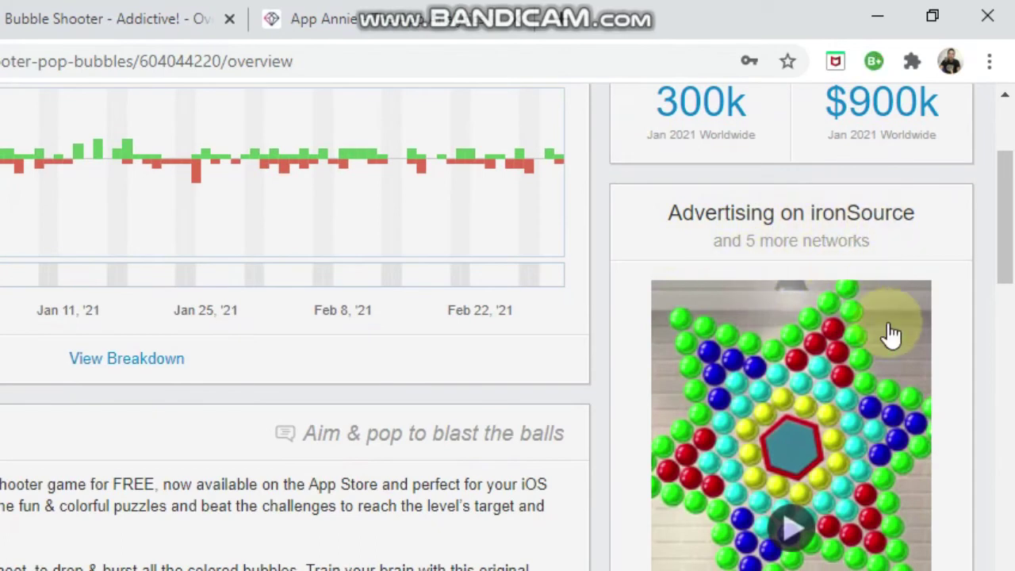
{"action": "scroll", "coordinate": [1012, 207], "scroll_direction": "up", "scroll_amount": 1}
{"action": "left_click_drag", "start_coordinate": [1012, 208], "coordinate": [1003, 125]}
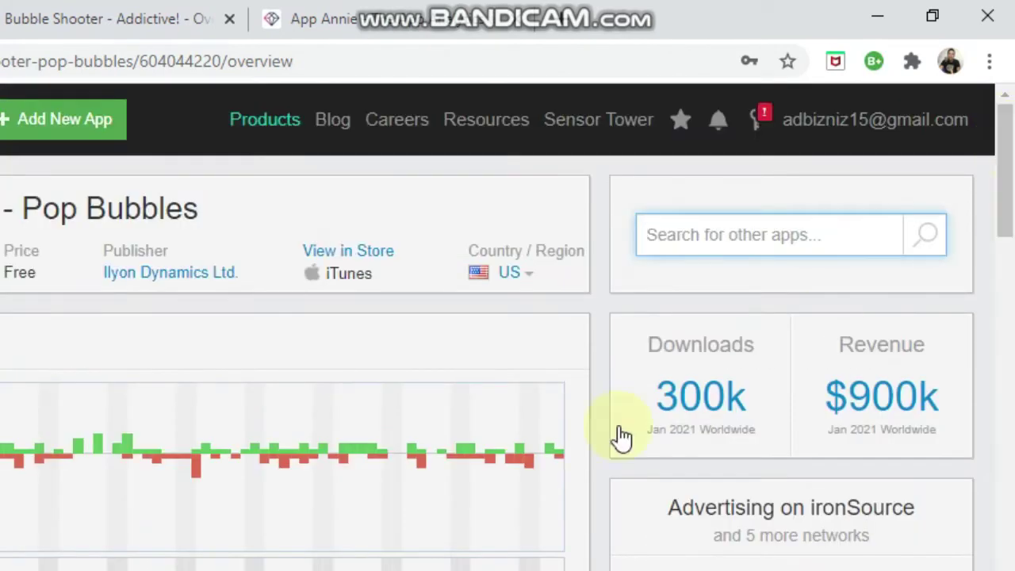
{"action": "left_click", "coordinate": [306, 28]}
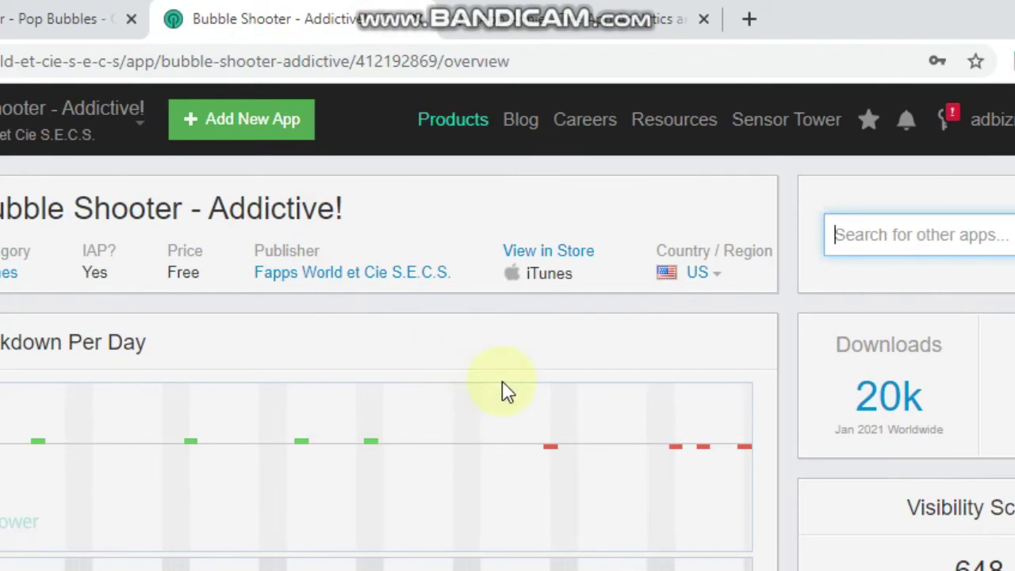
- Check the Addictive! Downloads figure, then switch to the App Annie dashboard
{"action": "mouse_move", "coordinate": [539, 394]}
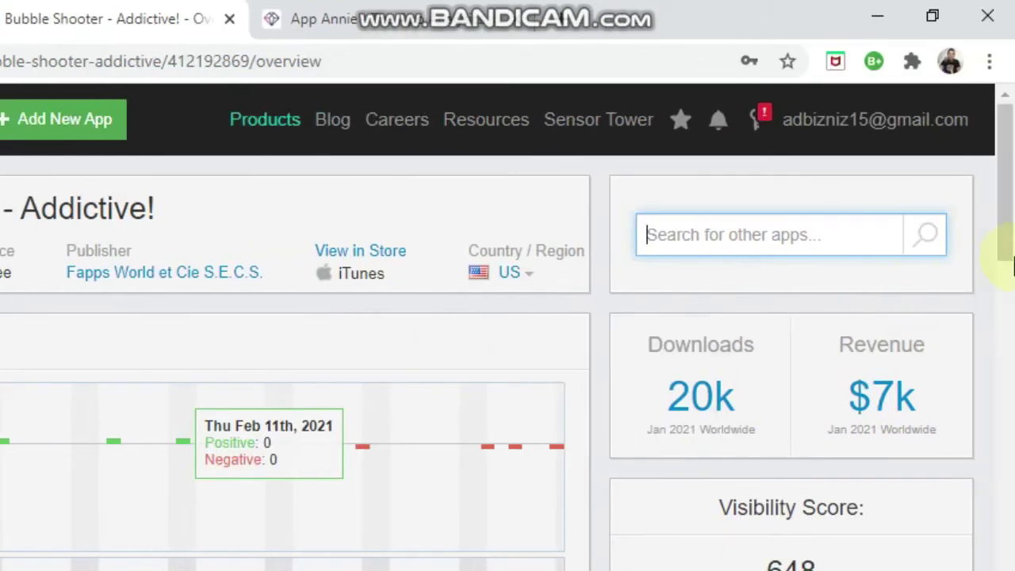
{"action": "scroll", "coordinate": [1000, 257], "scroll_direction": "down", "scroll_amount": 2}
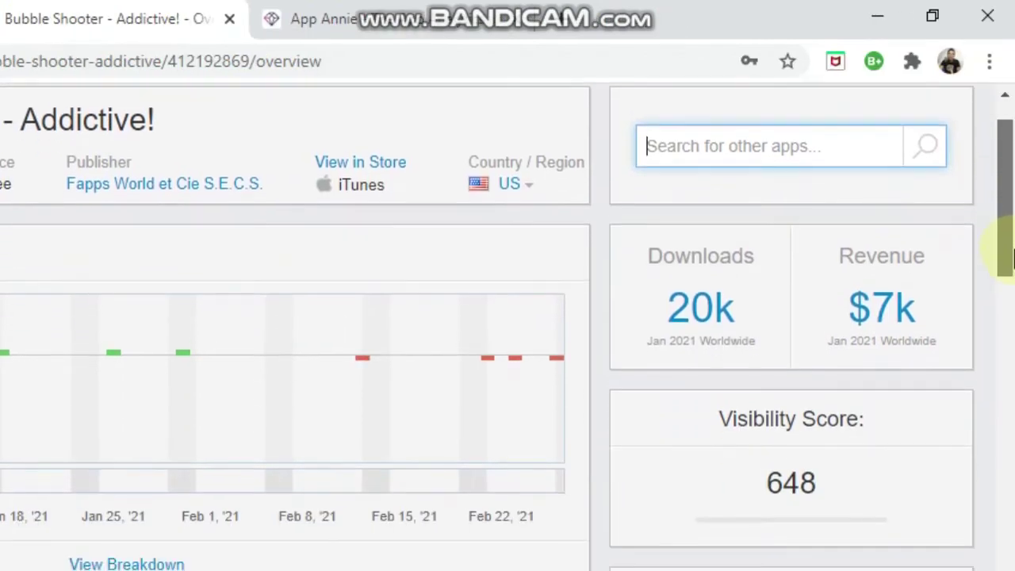
{"action": "left_click_drag", "start_coordinate": [1008, 257], "coordinate": [1008, 259]}
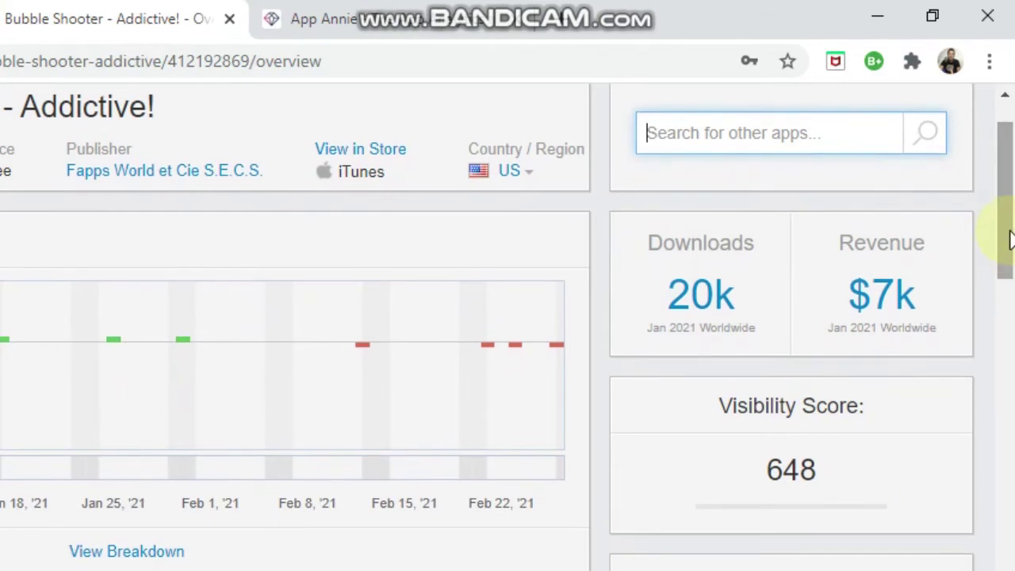
{"action": "mouse_move", "coordinate": [1008, 239]}
{"action": "left_mouse_down"}
{"action": "mouse_move", "coordinate": [1008, 251]}
{"action": "mouse_move", "coordinate": [1008, 227]}
{"action": "left_mouse_up"}
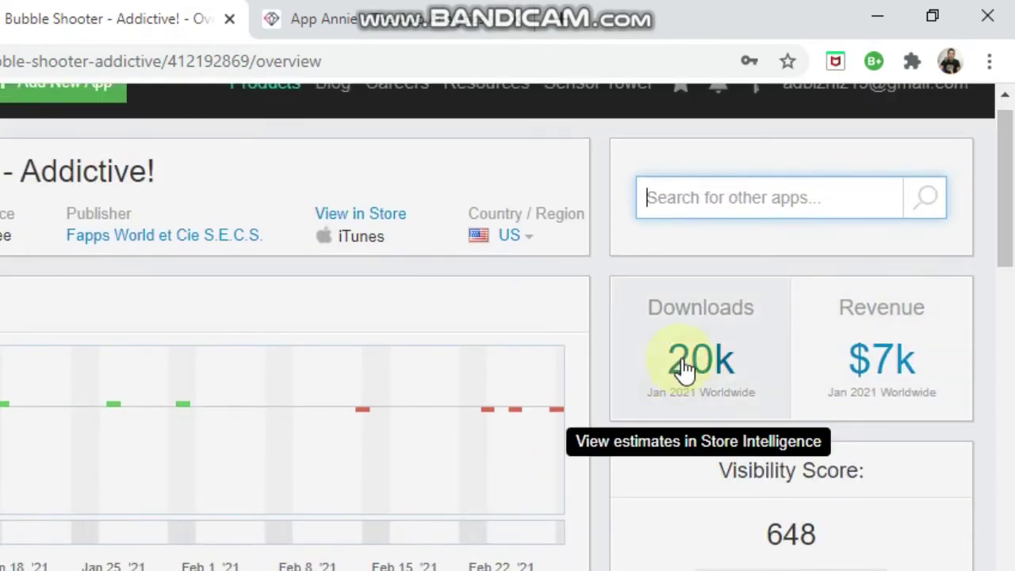
{"action": "mouse_move", "coordinate": [1005, 229]}
{"action": "left_mouse_down"}
{"action": "mouse_move", "coordinate": [1011, 364]}
{"action": "mouse_move", "coordinate": [1010, 211]}
{"action": "left_mouse_up"}
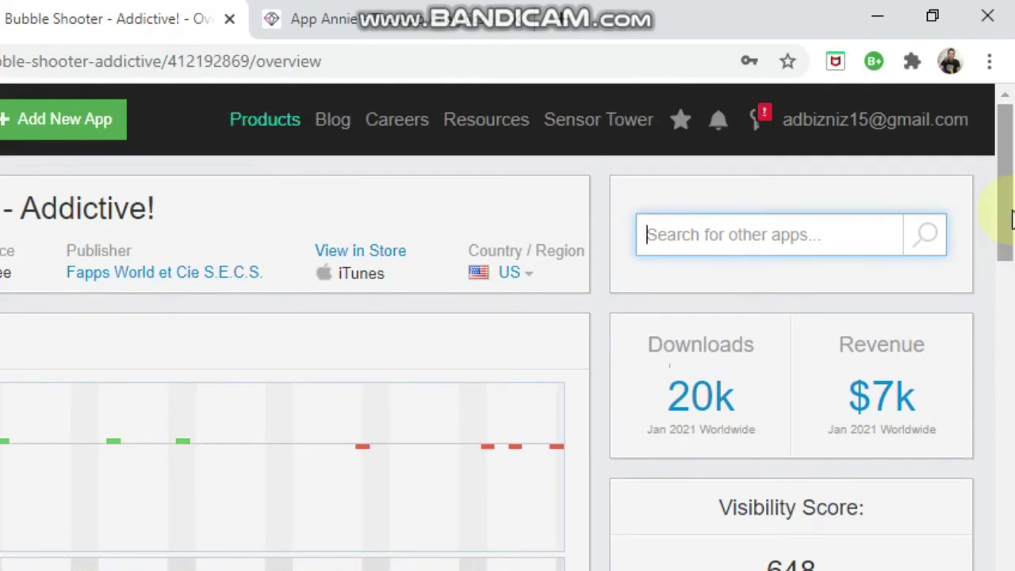
{"action": "left_click", "coordinate": [409, 25]}
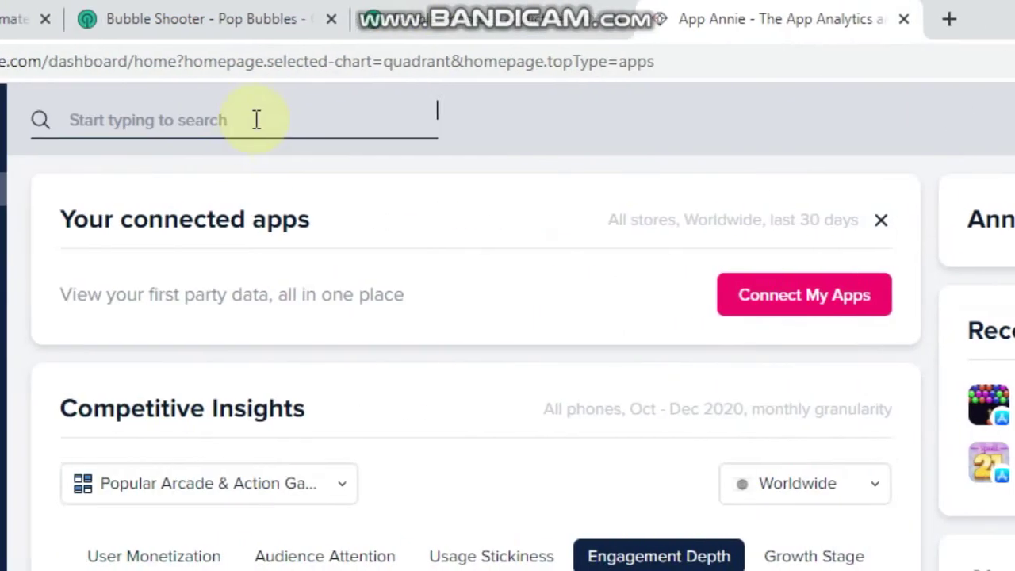
- Search App Annie for 'bubble shooter' and load the app's ASO keywords report
{"action": "left_click", "coordinate": [256, 117]}
{"action": "type", "text": "b"}
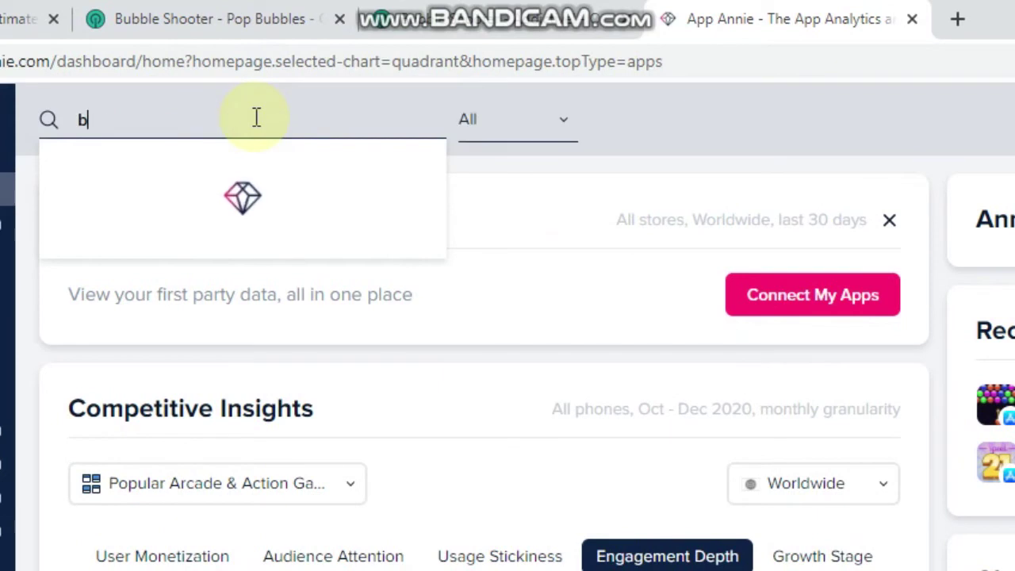
{"action": "type", "text": "ubb"}
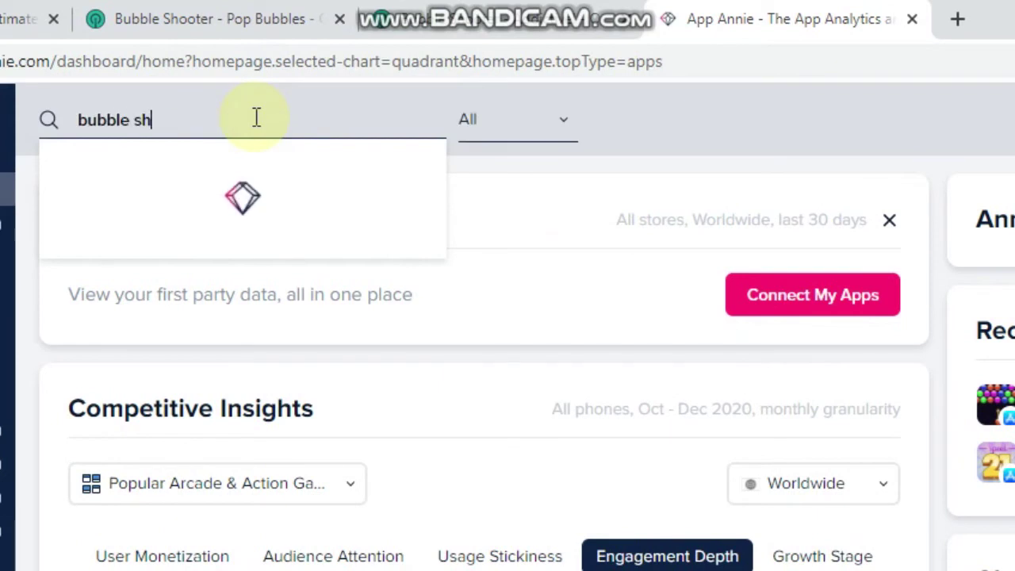
{"action": "type", "text": "le shooter"}
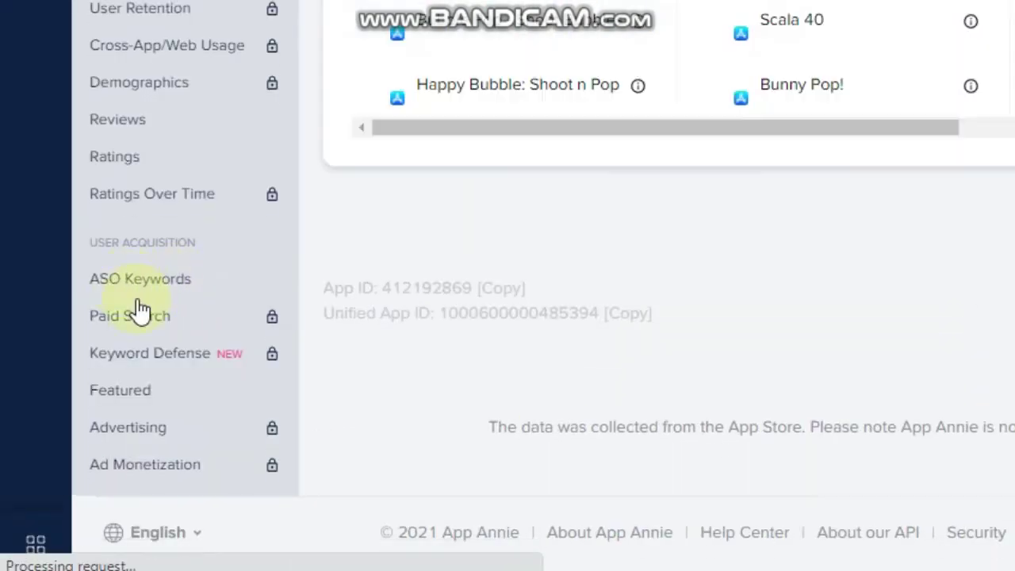
{"action": "scroll", "coordinate": [151, 286], "scroll_direction": "up", "scroll_amount": 4}
{"action": "left_click", "coordinate": [129, 285]}
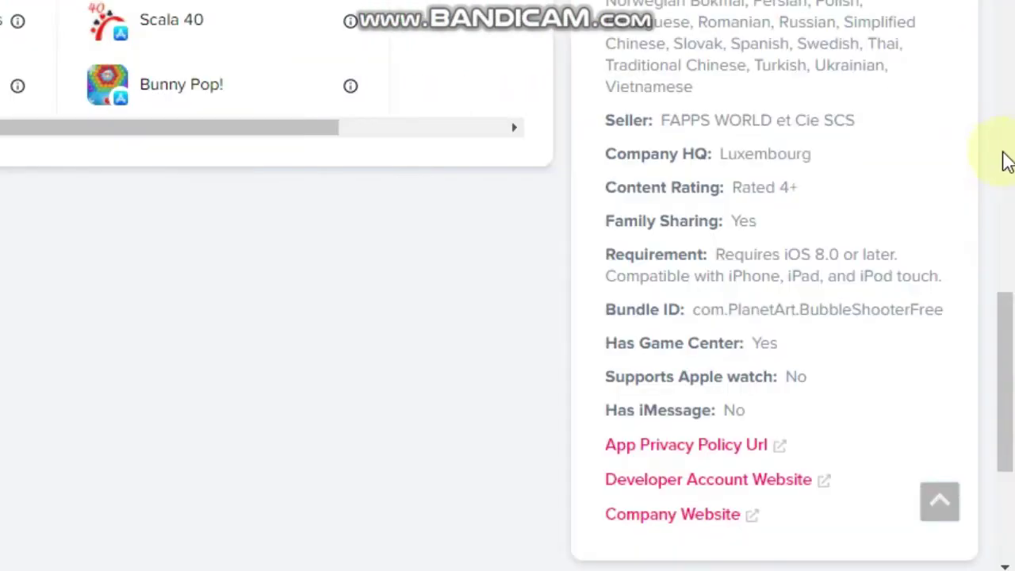
{"action": "left_click_drag", "start_coordinate": [1008, 310], "coordinate": [1000, 420]}
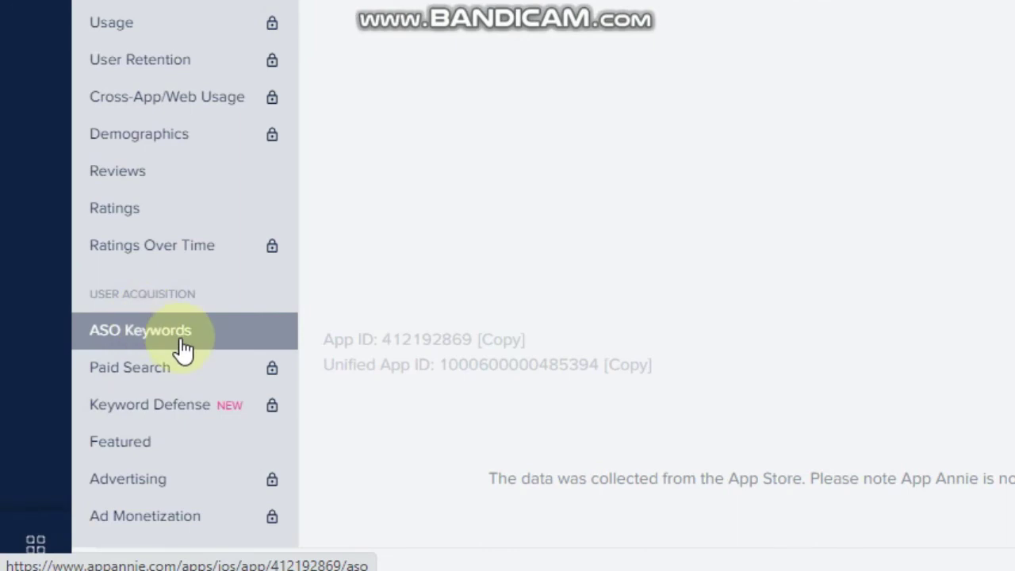
{"action": "left_click", "coordinate": [181, 342]}
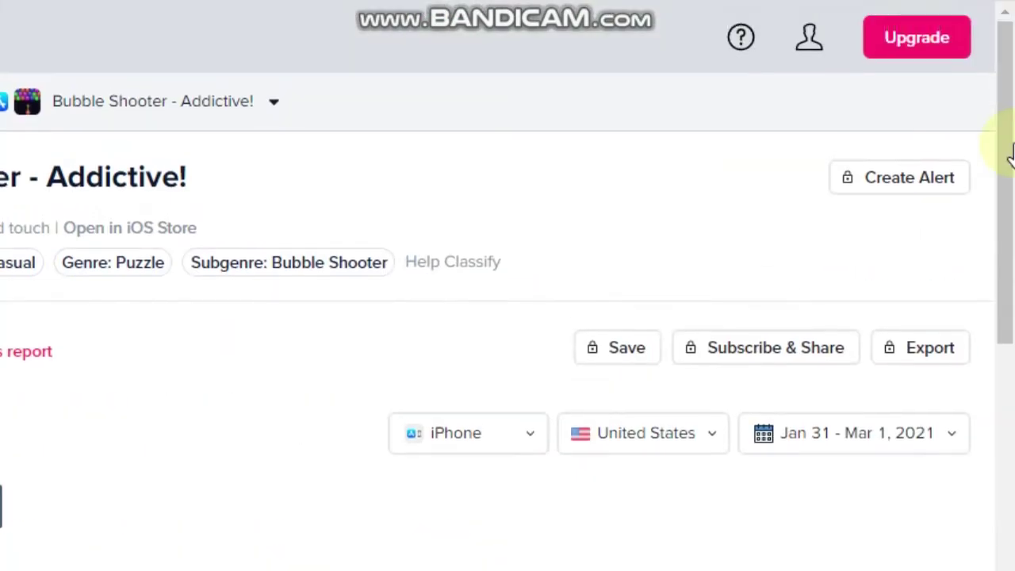
- Scan the competitor's bubble keyword ranks, then return to Sensor Tower Keyword Rankings
{"action": "left_click_drag", "start_coordinate": [1013, 161], "coordinate": [1009, 431]}
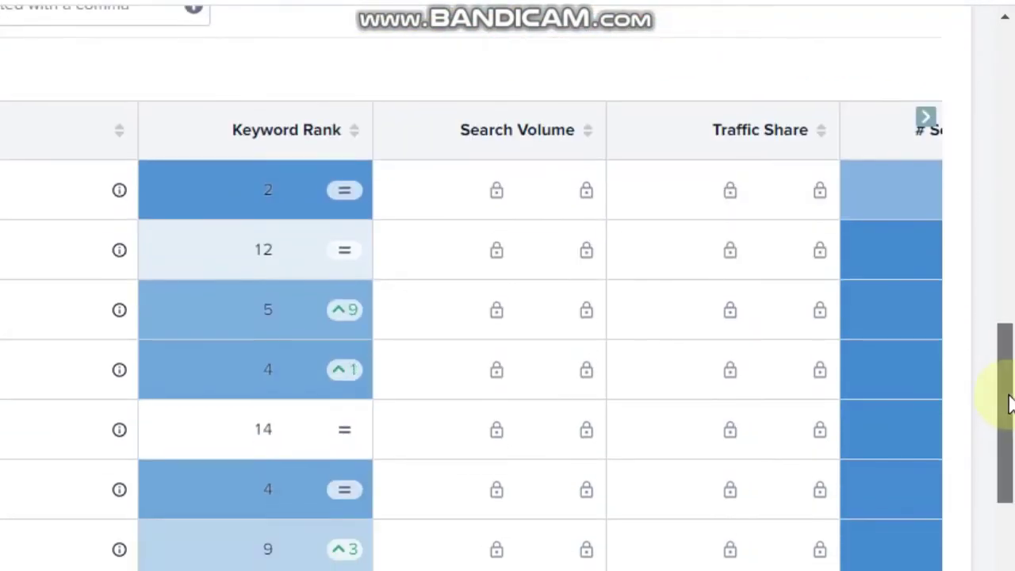
{"action": "scroll", "coordinate": [1010, 425], "scroll_direction": "down", "scroll_amount": 1}
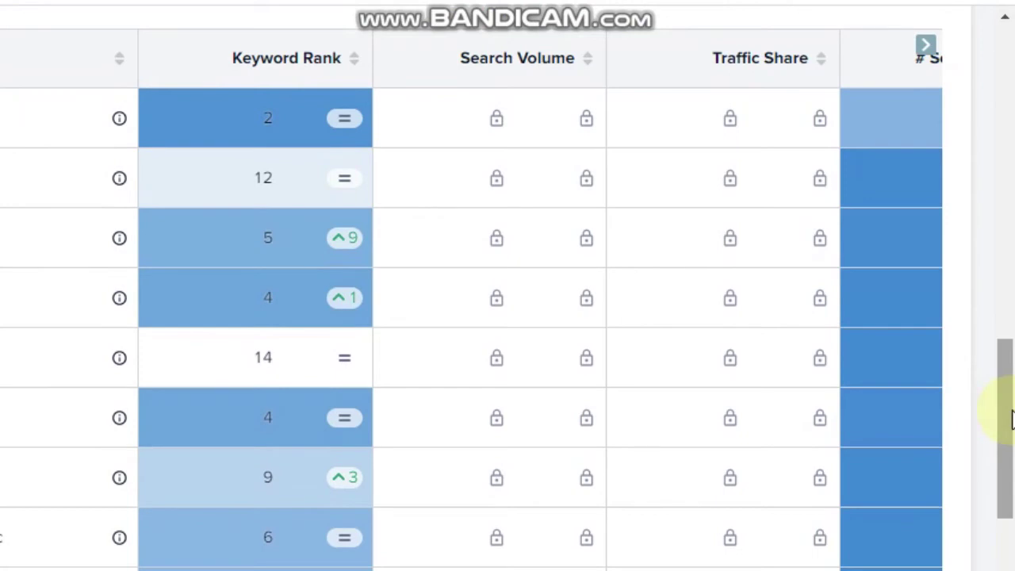
{"action": "scroll", "coordinate": [1010, 418], "scroll_direction": "down", "scroll_amount": 1}
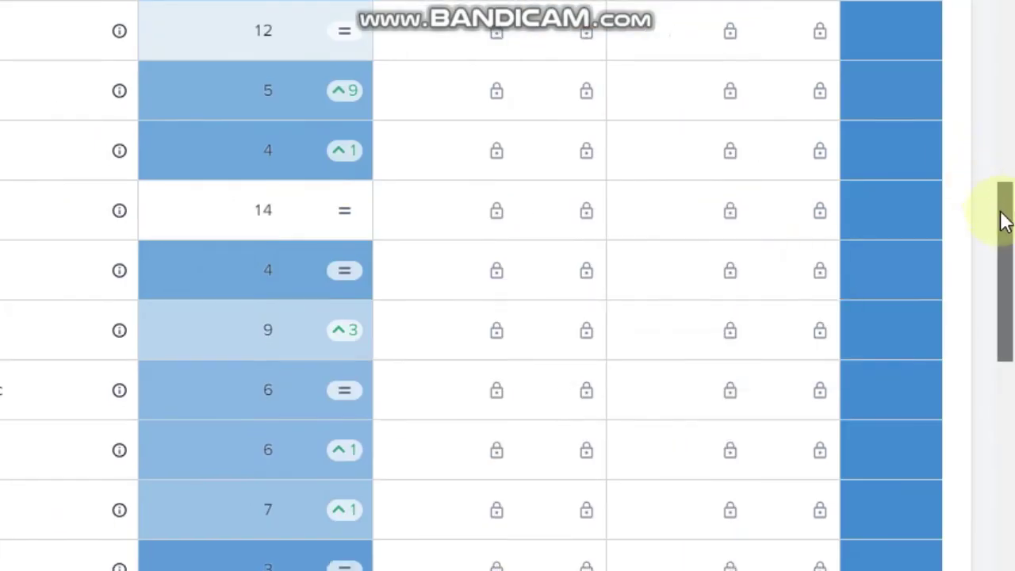
{"action": "left_click_drag", "start_coordinate": [1003, 220], "coordinate": [1005, 274]}
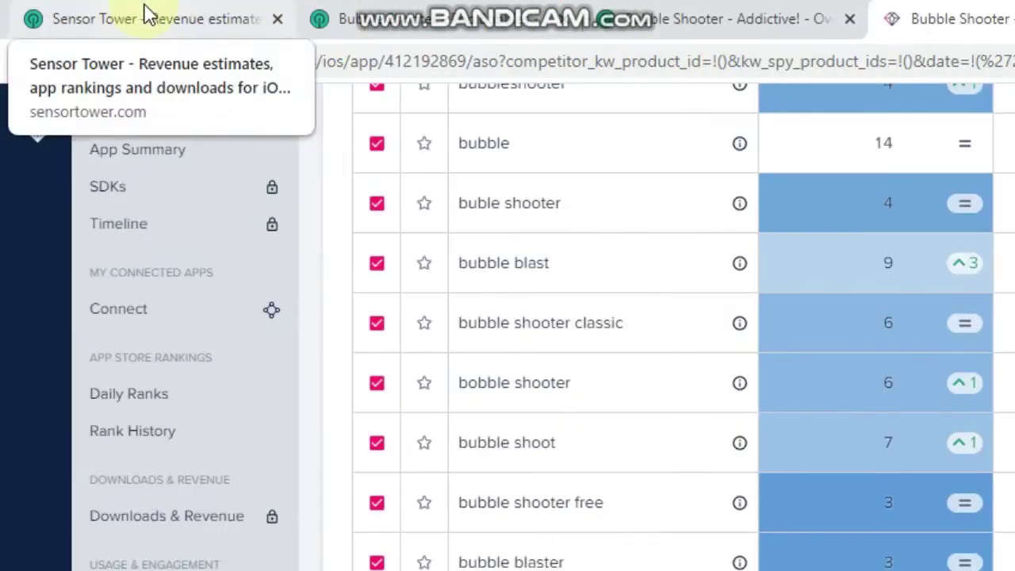
{"action": "left_click", "coordinate": [146, 12]}
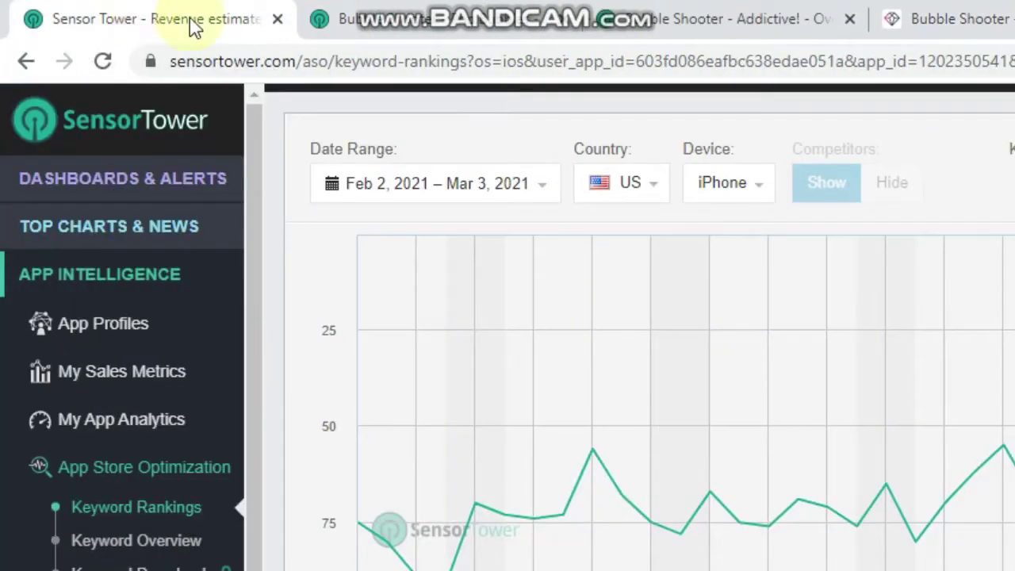
- Add 'buble shooter' as a tracked keyword (traffic 2.5, iPhone rank 82)
{"action": "scroll", "coordinate": [996, 419], "scroll_direction": "down", "scroll_amount": 5}
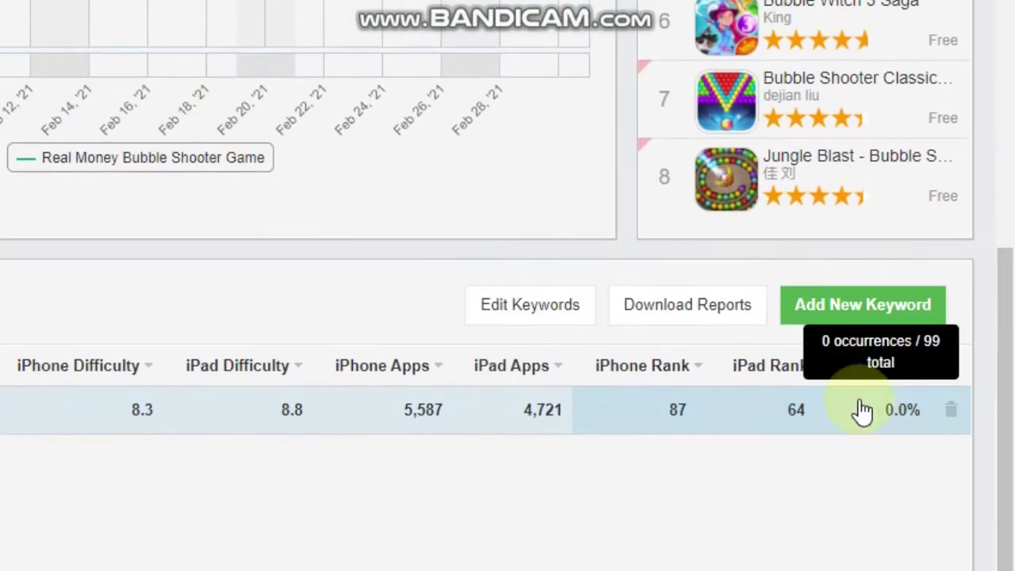
{"action": "left_click", "coordinate": [877, 312]}
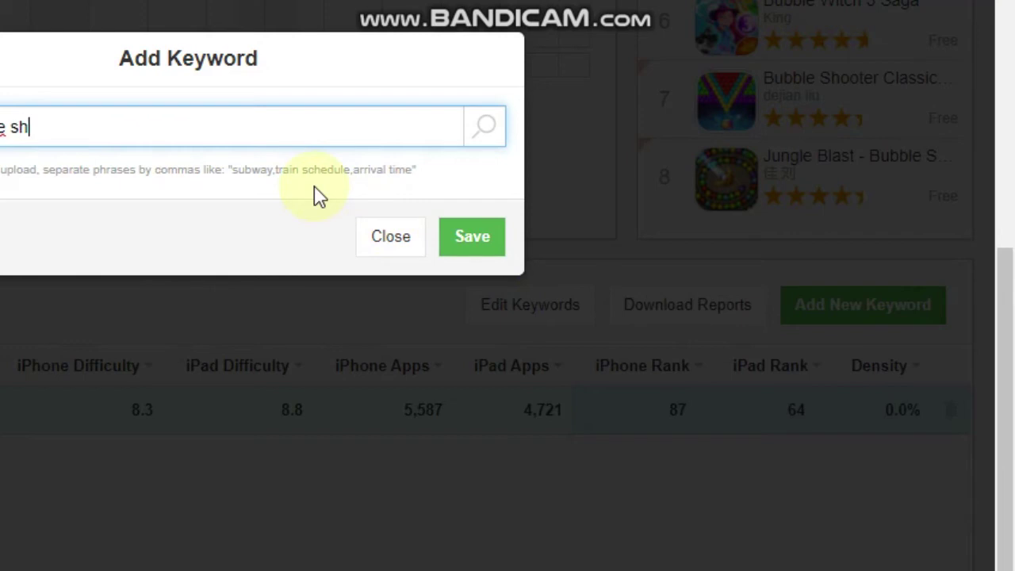
{"action": "left_click", "coordinate": [466, 244]}
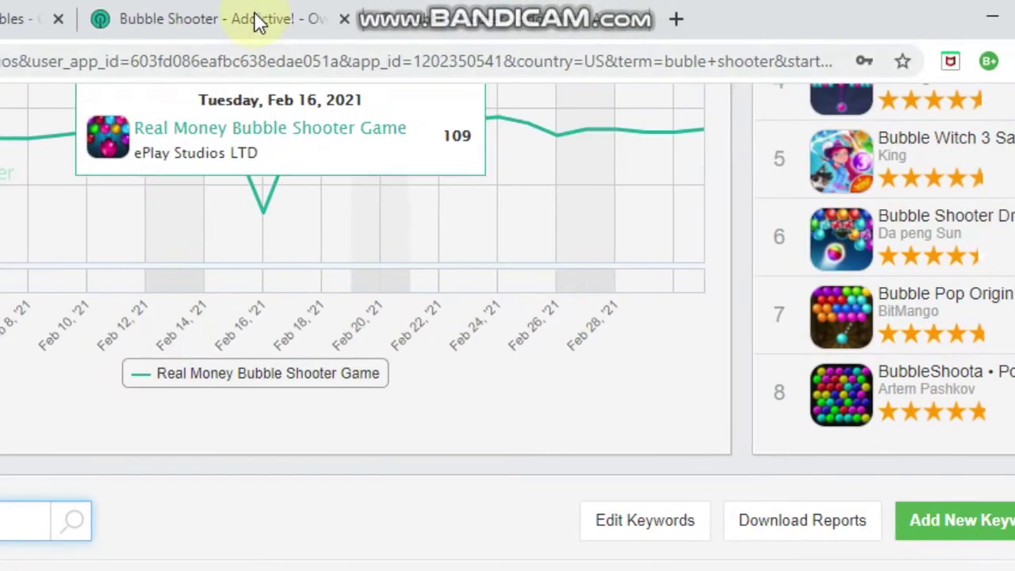
- Compare the App Annie ranking list and Pop Bubbles overview, then return to Keyword Rankings
{"action": "left_click", "coordinate": [428, 19]}
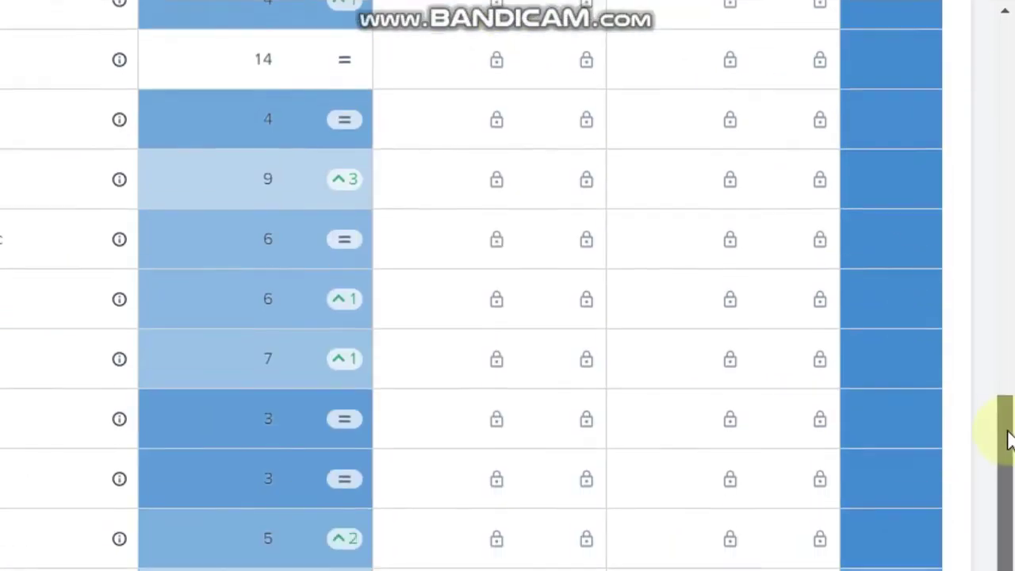
{"action": "scroll", "coordinate": [1008, 440], "scroll_direction": "down", "scroll_amount": 2}
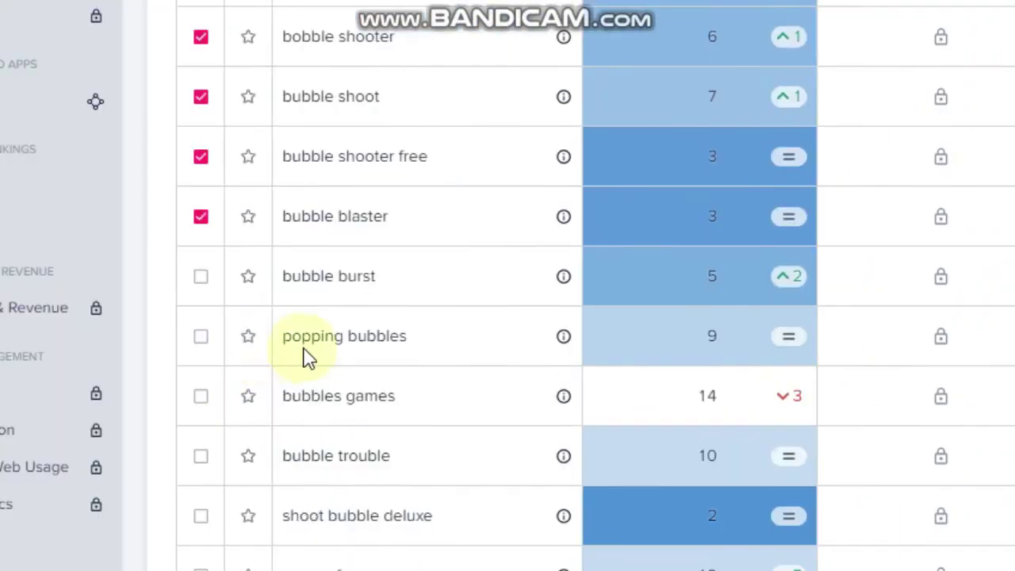
{"action": "left_click", "coordinate": [283, 27]}
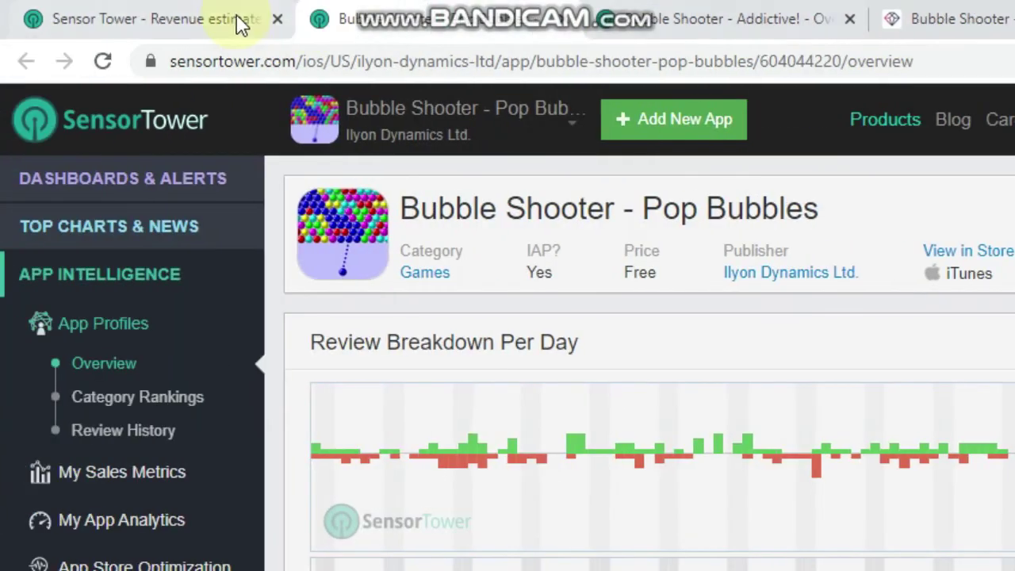
{"action": "left_click", "coordinate": [58, 18]}
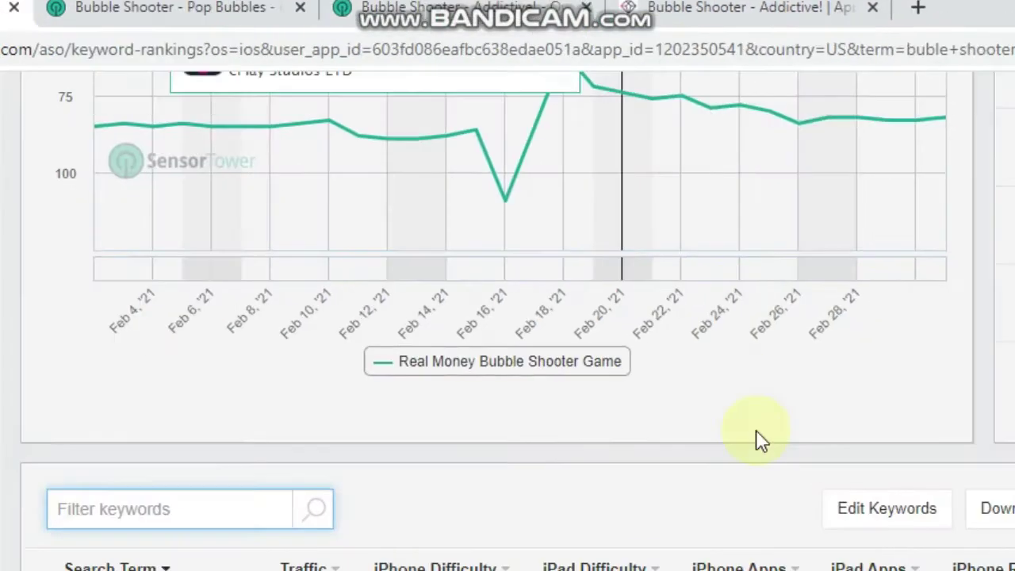
- Replace the keyword text with 'popping bubbles', save it, and view its top app Baby Bubble Pop
{"action": "left_click", "coordinate": [880, 428]}
{"action": "type", "text": "buble shooter"}
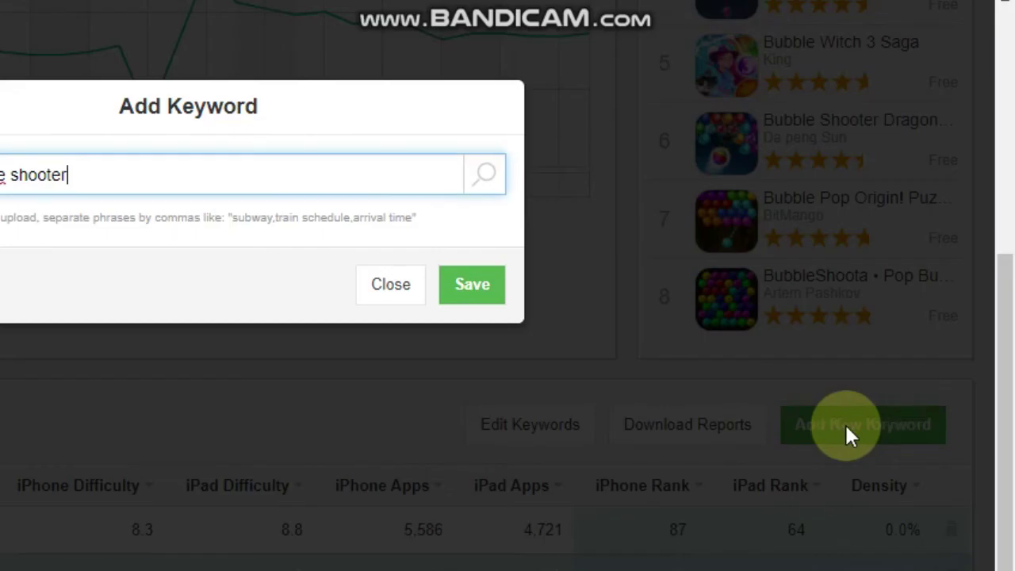
{"action": "key", "text": "BackSpace"}
{"action": "key", "text": "BackSpace"}
{"action": "key", "text": "BackSpace"}
{"action": "key", "text": "BackSpace"}
{"action": "key", "text": "BackSpace"}
{"action": "key", "text": "BackSpace"}
{"action": "key", "text": "BackSpace"}
{"action": "key", "text": "BackSpace"}
{"action": "key", "text": "BackSpace"}
{"action": "key", "text": "BackSpace"}
{"action": "key", "text": "BackSpace"}
{"action": "key", "text": "BackSpace"}
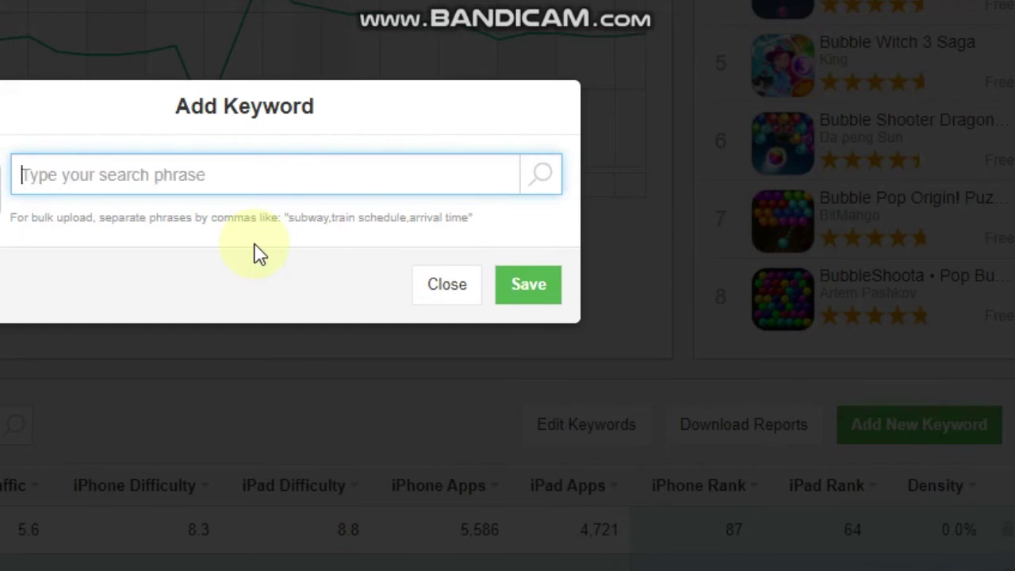
{"action": "type", "text": "popping bubbles"}
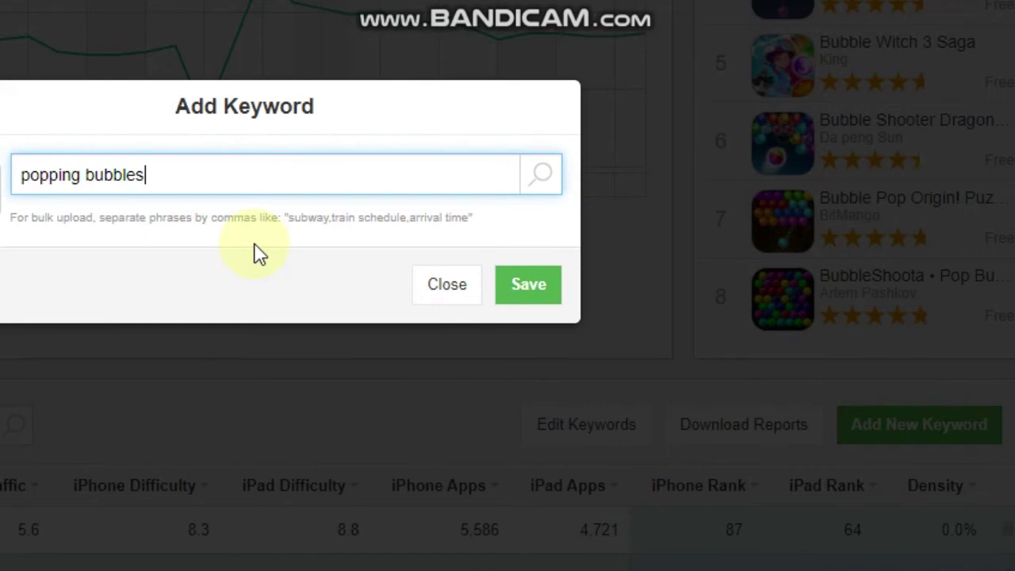
{"action": "left_click", "coordinate": [529, 293]}
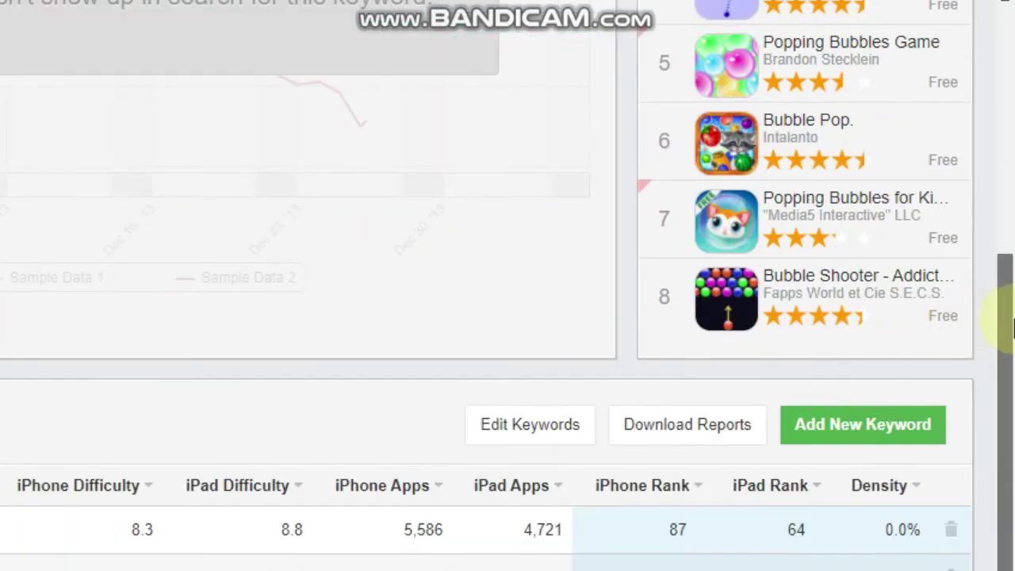
{"action": "left_click_drag", "start_coordinate": [1011, 326], "coordinate": [996, 358]}
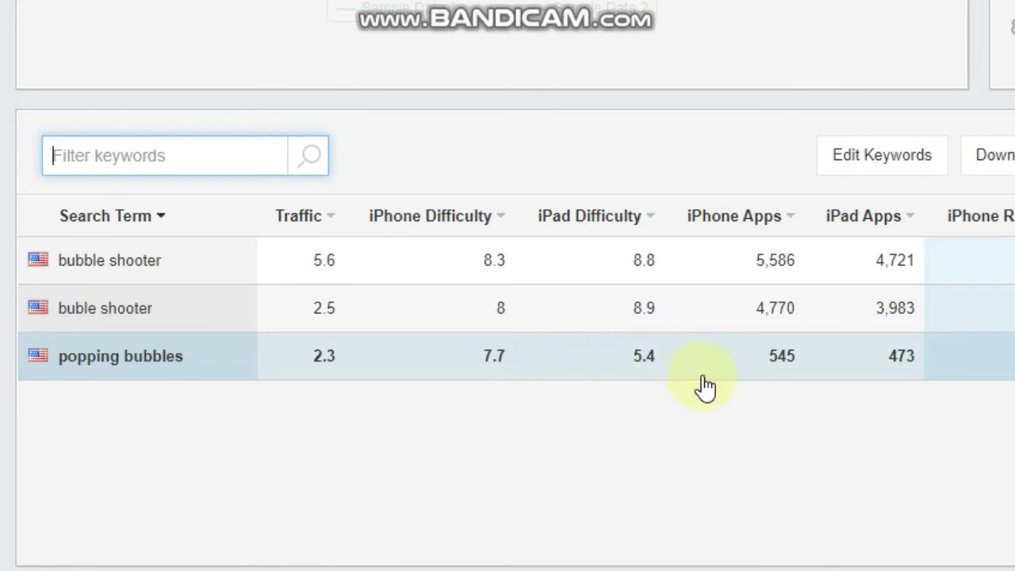
{"action": "scroll", "coordinate": [758, 389], "scroll_direction": "right", "scroll_amount": 1}
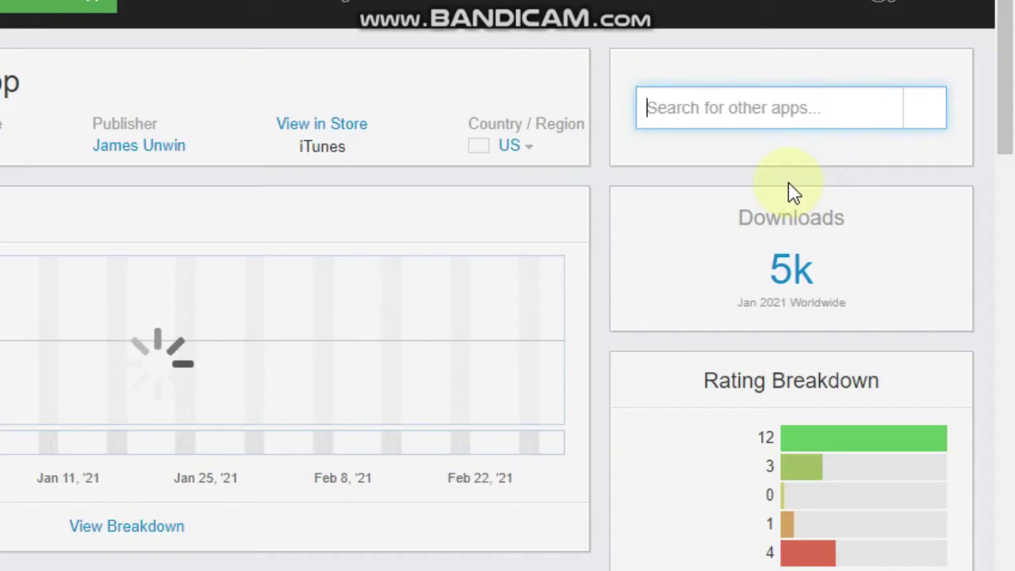
- Scroll through Baby Bubble Pop's downloads, 558 visibility score and rating breakdown
{"action": "left_click_drag", "start_coordinate": [1005, 67], "coordinate": [1011, 102]}
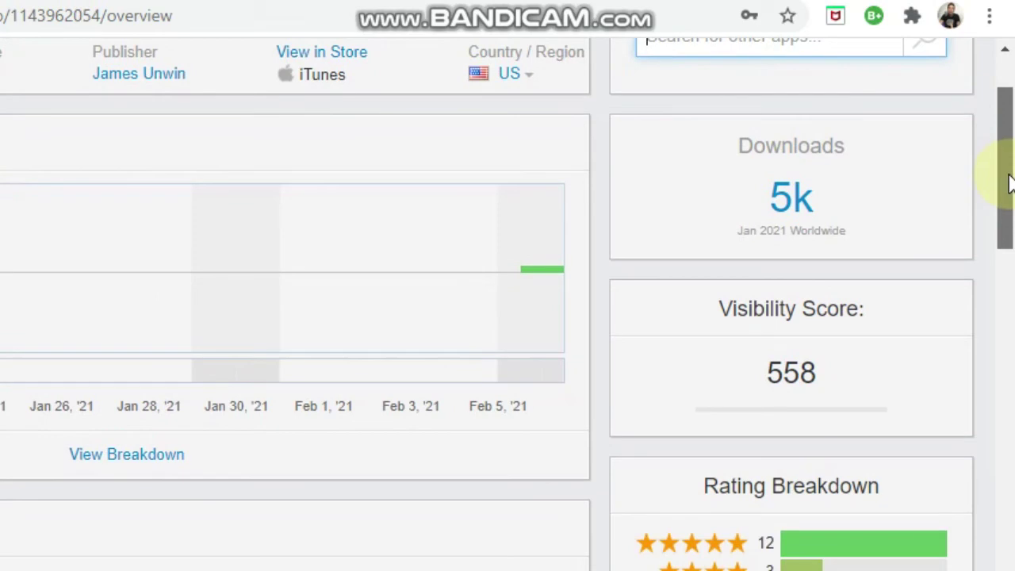
{"action": "scroll", "coordinate": [1011, 182], "scroll_direction": "down", "scroll_amount": 1}
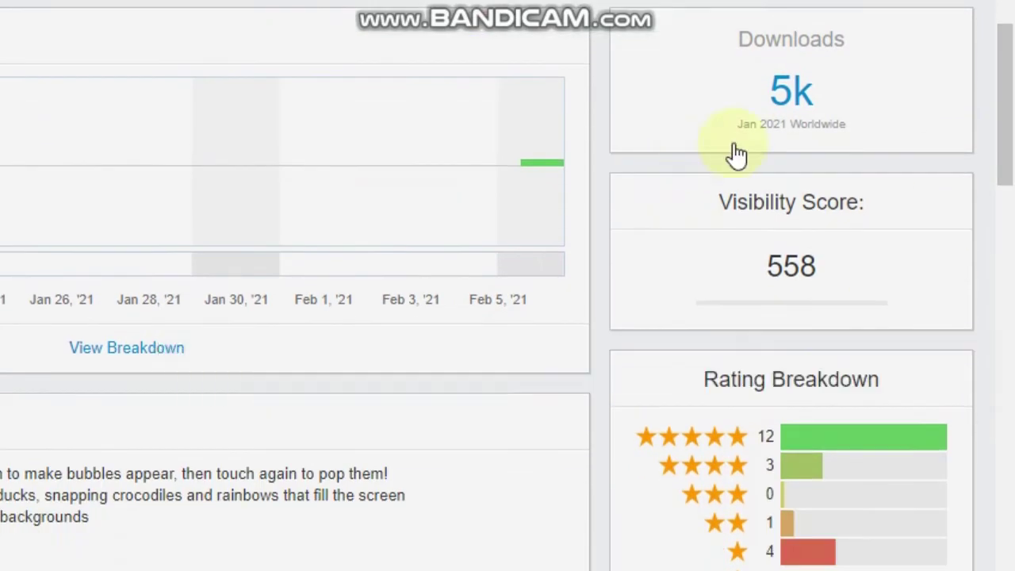
{"action": "scroll", "coordinate": [1003, 159], "scroll_direction": "down", "scroll_amount": 2}
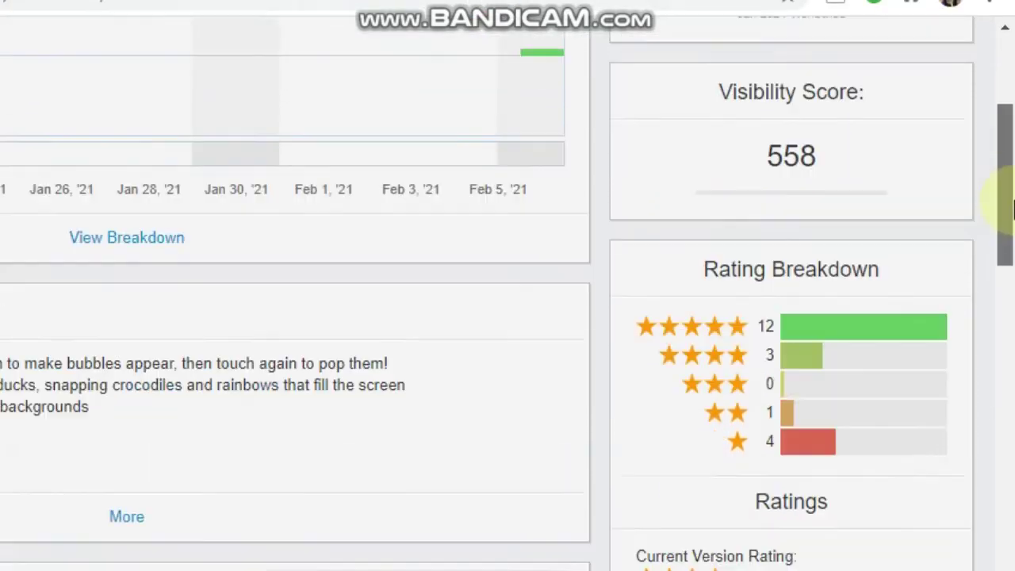
{"action": "scroll", "coordinate": [1010, 208], "scroll_direction": "down", "scroll_amount": 1}
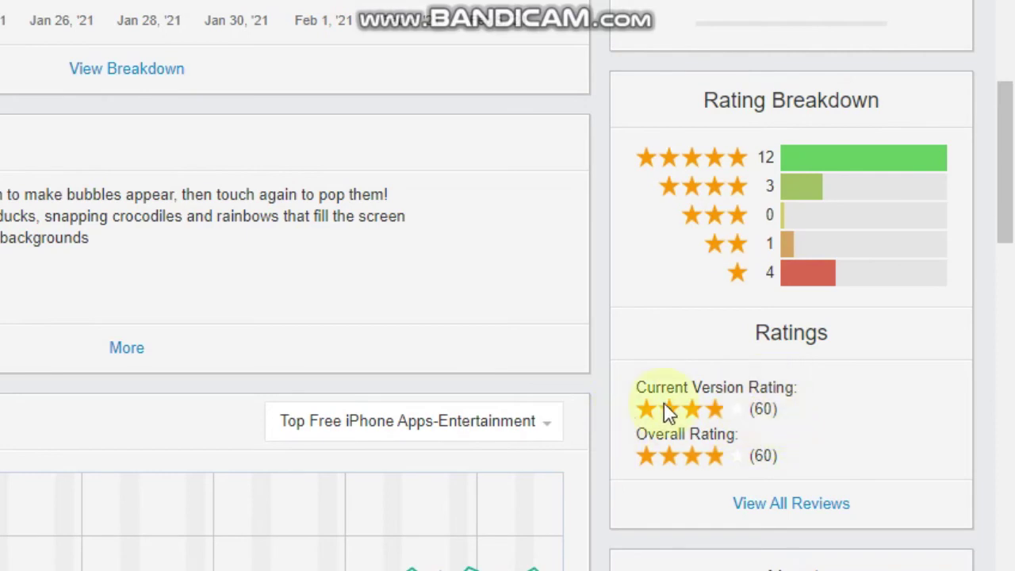
{"action": "scroll", "coordinate": [1007, 238], "scroll_direction": "down", "scroll_amount": 1}
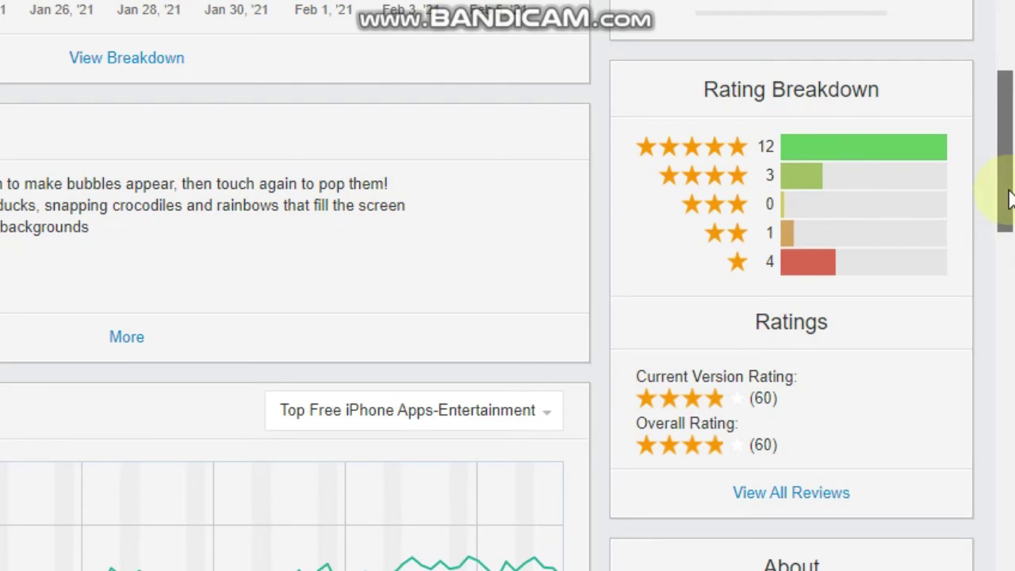
{"action": "left_click_drag", "start_coordinate": [1009, 198], "coordinate": [1009, 163]}
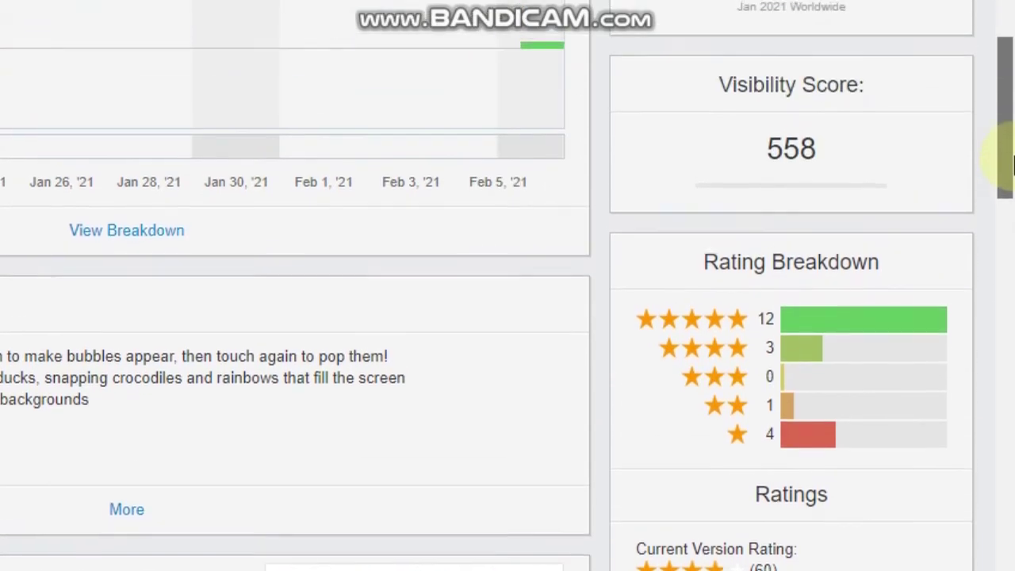
{"action": "scroll", "coordinate": [1011, 163], "scroll_direction": "down", "scroll_amount": 2}
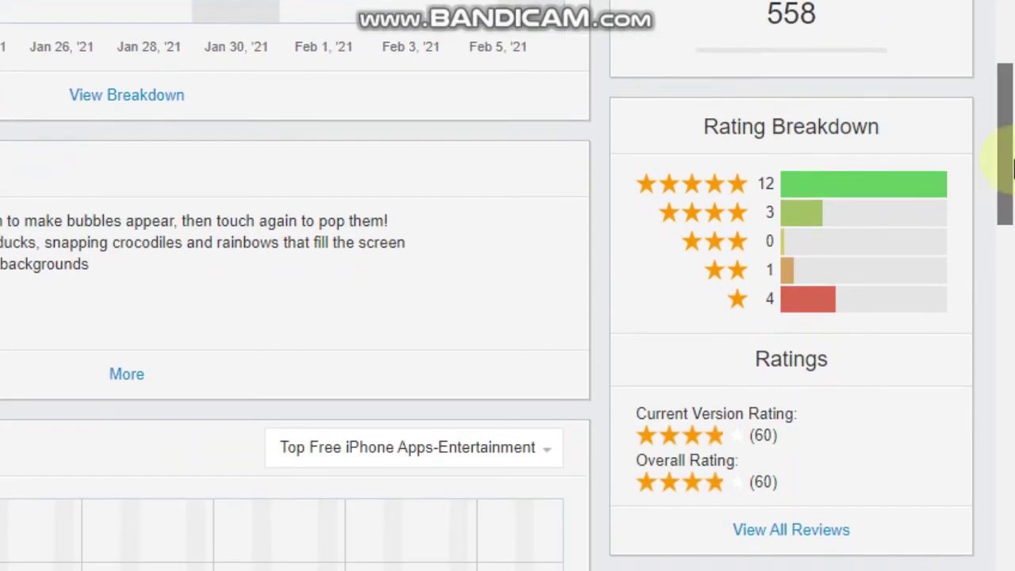
{"action": "scroll", "coordinate": [1007, 164], "scroll_direction": "down", "scroll_amount": 1}
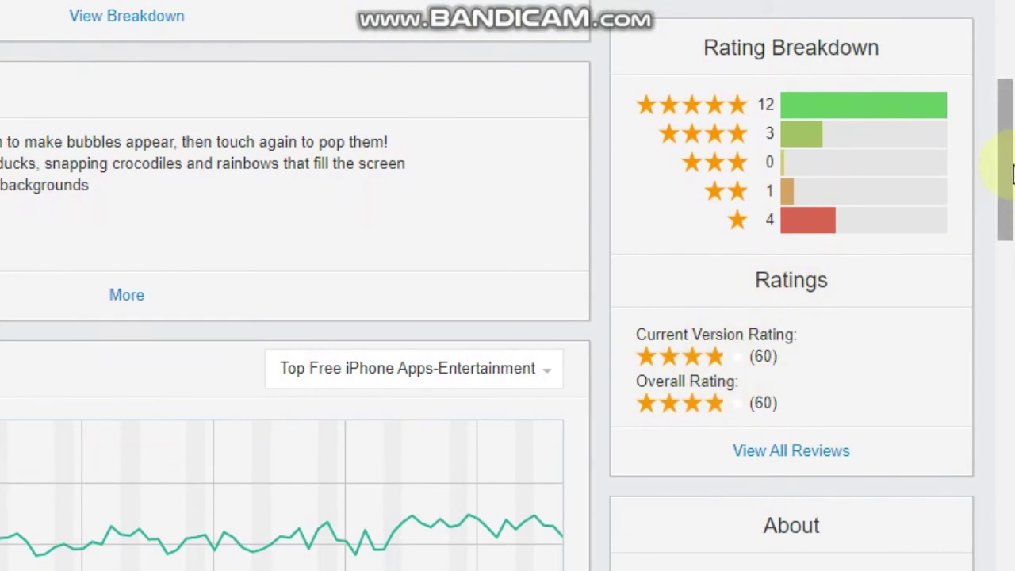
{"action": "scroll", "coordinate": [1002, 155], "scroll_direction": "up", "scroll_amount": 7}
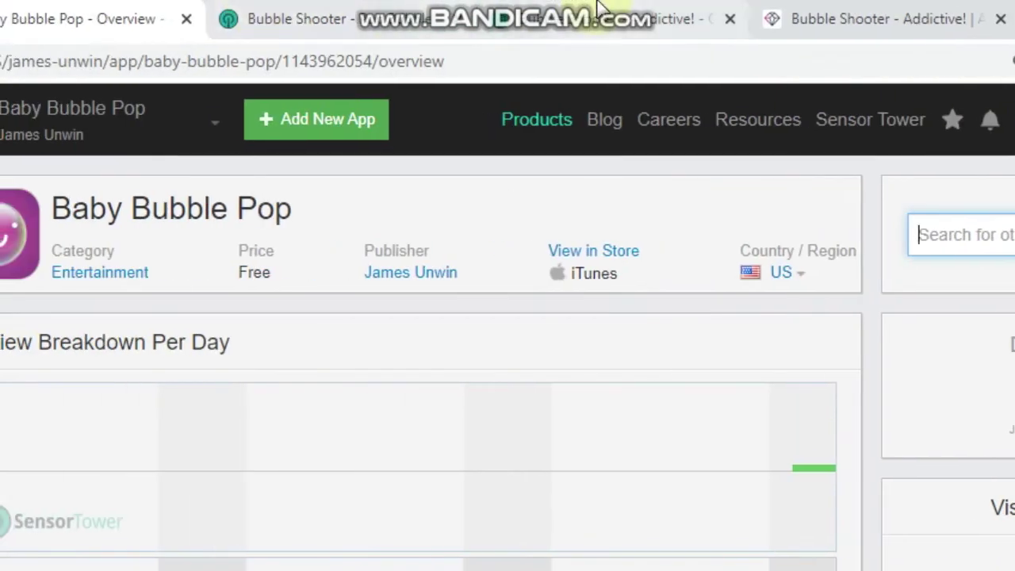